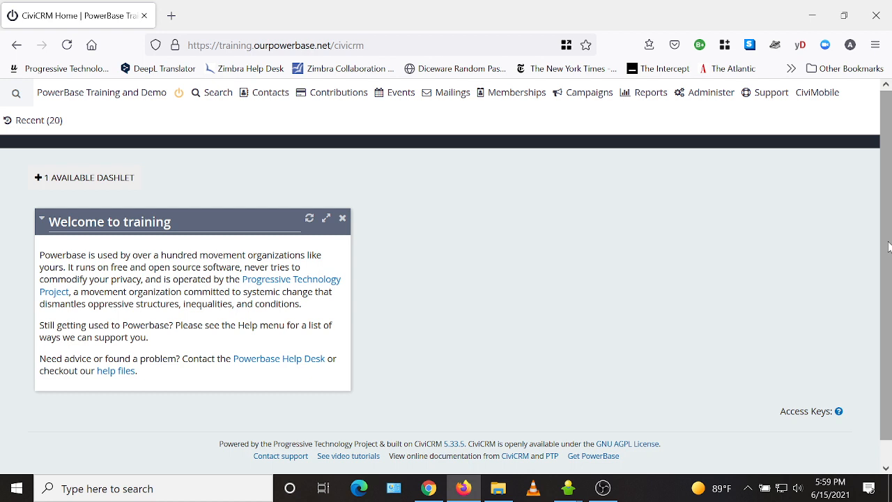
Step: Open the activity types list and examine its entries, including the Intake type among the contact activities
{"action": "left_click", "coordinate": [702, 99]}
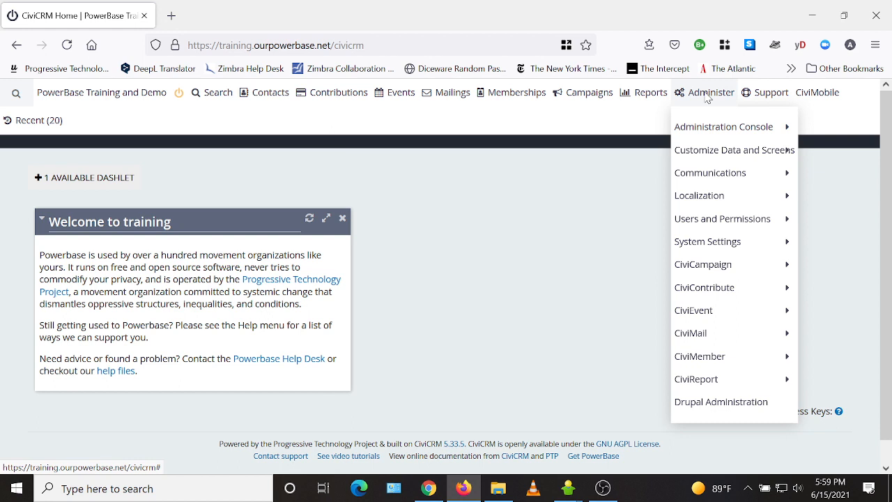
{"action": "mouse_move", "coordinate": [720, 161]}
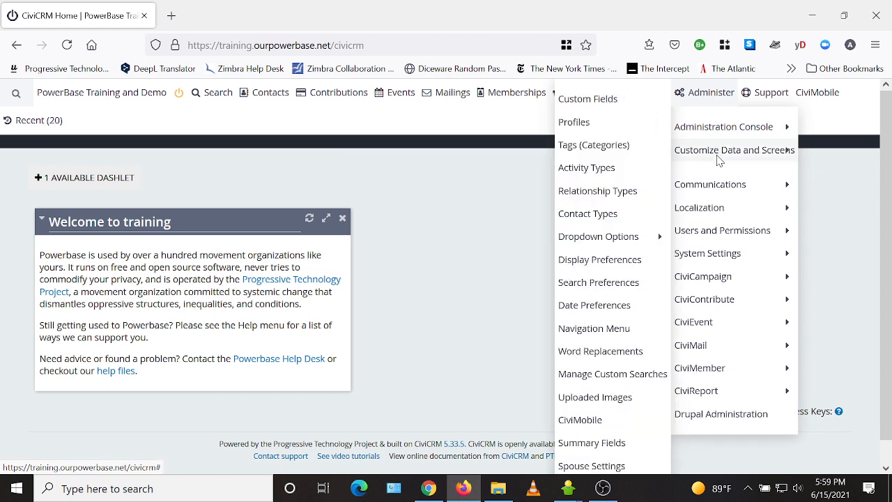
{"action": "left_click", "coordinate": [599, 174]}
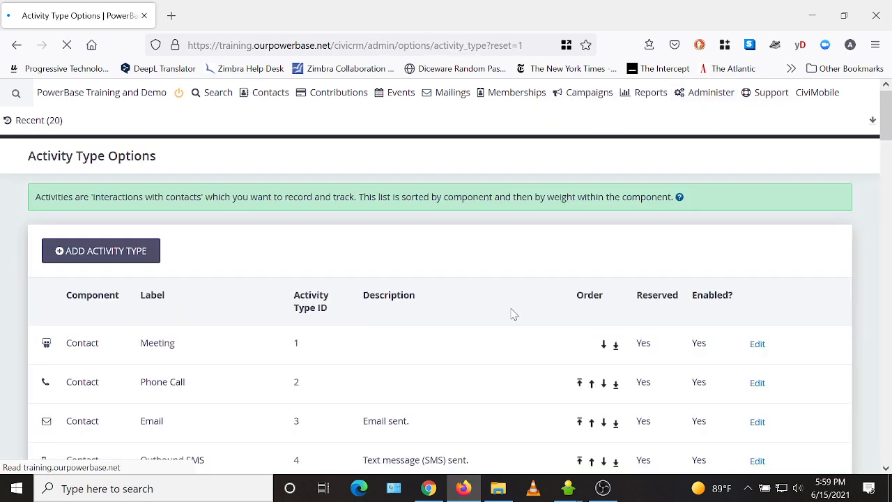
{"action": "scroll", "coordinate": [269, 374], "scroll_direction": "down", "scroll_amount": 7}
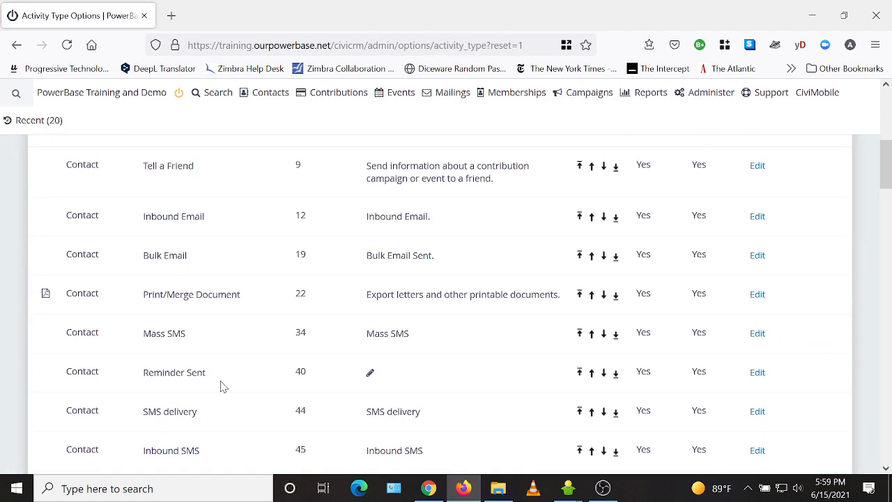
{"action": "scroll", "coordinate": [221, 388], "scroll_direction": "down", "scroll_amount": 2}
{"action": "scroll", "coordinate": [221, 393], "scroll_direction": "down", "scroll_amount": 2}
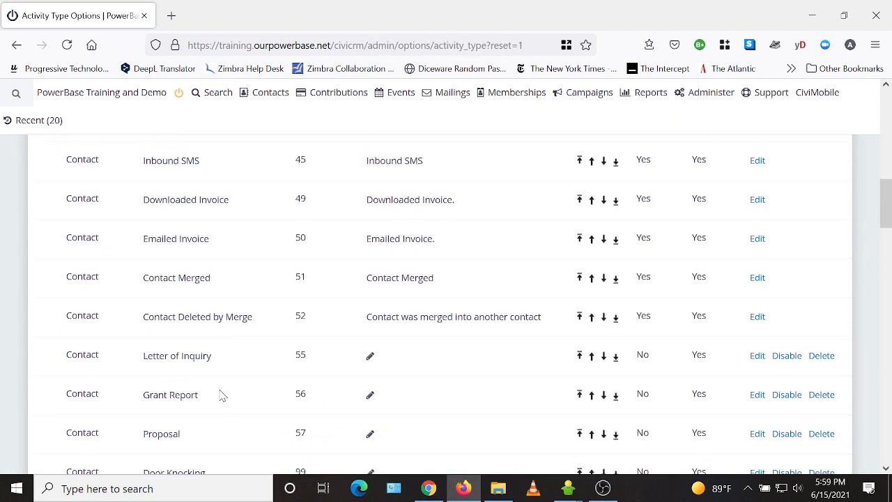
{"action": "scroll", "coordinate": [222, 391], "scroll_direction": "down", "scroll_amount": 2}
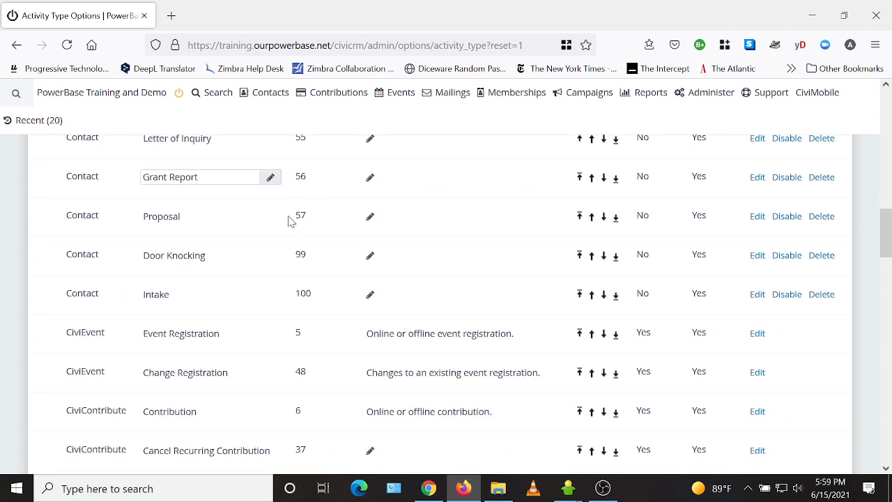
{"action": "scroll", "coordinate": [555, 237], "scroll_direction": "up", "scroll_amount": 12}
{"action": "scroll", "coordinate": [555, 237], "scroll_direction": "up", "scroll_amount": 3}
Step: Open the custom fields list and check which record and activity type the Intake Activity Fields set is used for
{"action": "mouse_move", "coordinate": [702, 98]}
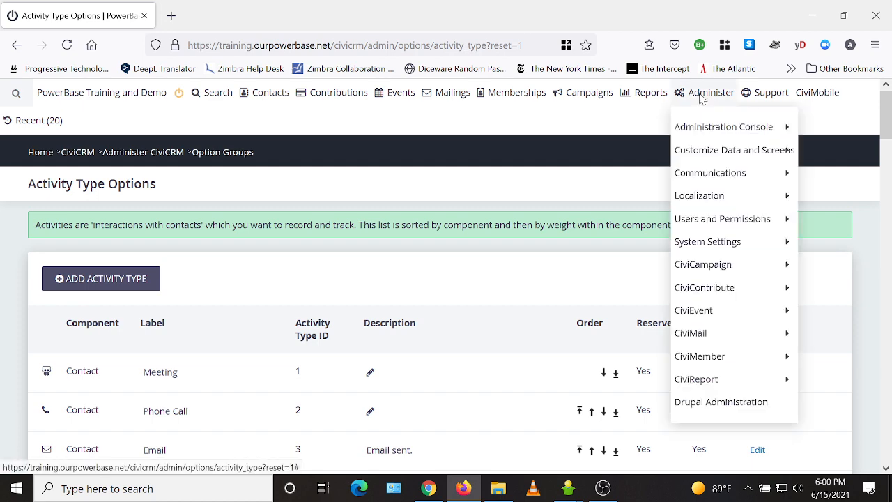
{"action": "mouse_move", "coordinate": [745, 157]}
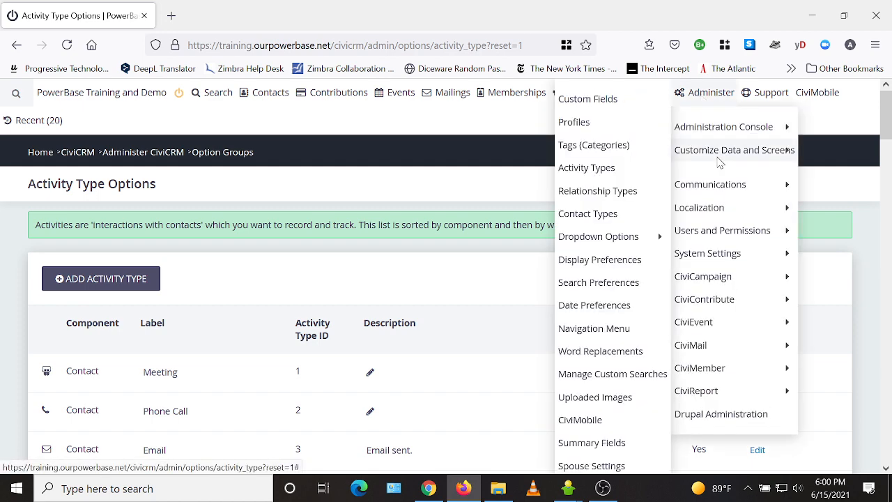
{"action": "left_click", "coordinate": [608, 110]}
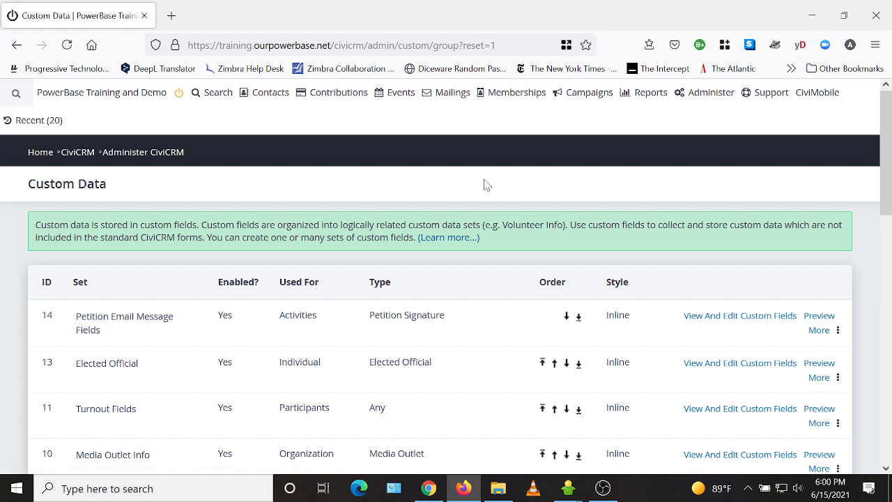
{"action": "scroll", "coordinate": [485, 182], "scroll_direction": "down", "scroll_amount": 2}
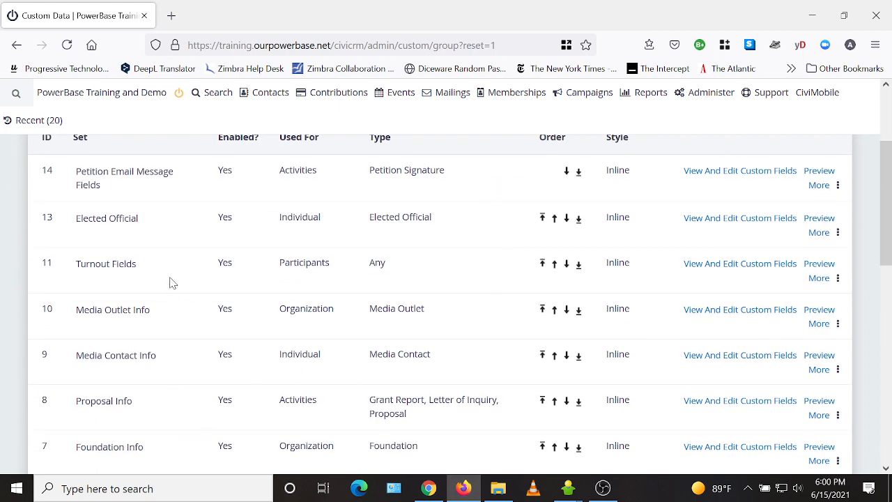
{"action": "scroll", "coordinate": [176, 279], "scroll_direction": "down", "scroll_amount": 1}
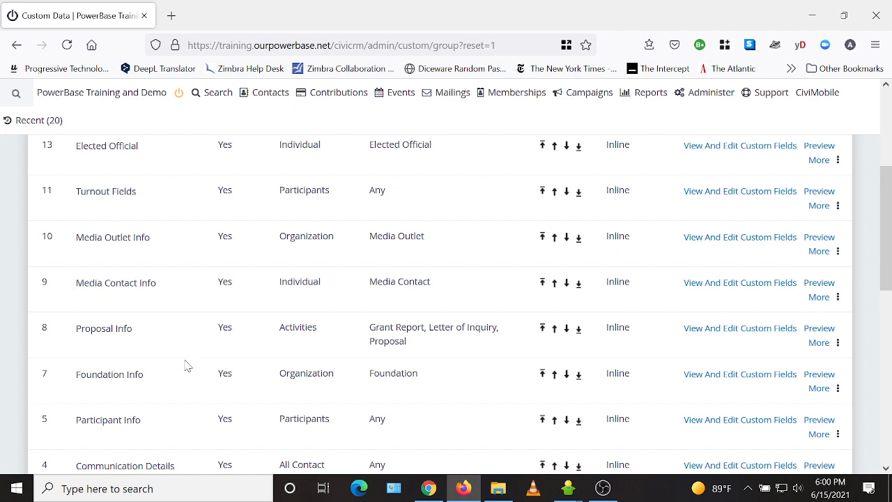
{"action": "scroll", "coordinate": [177, 420], "scroll_direction": "down", "scroll_amount": 6}
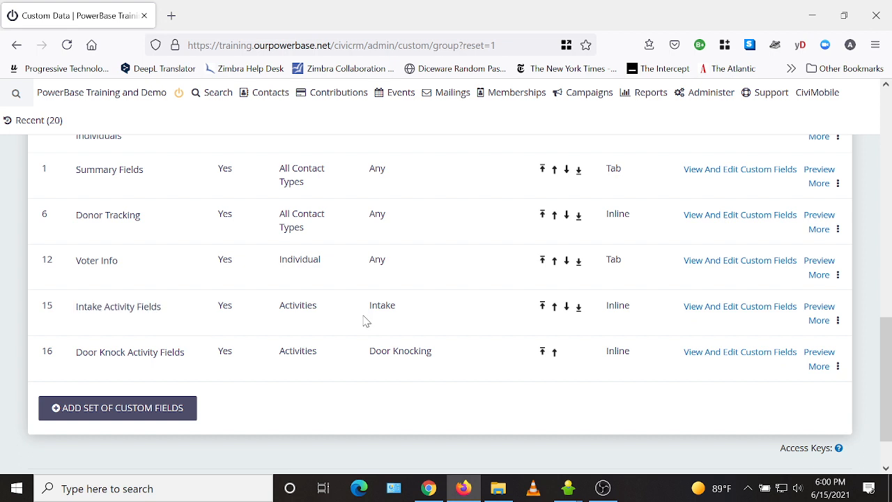
{"action": "left_click_drag", "start_coordinate": [318, 314], "coordinate": [273, 304]}
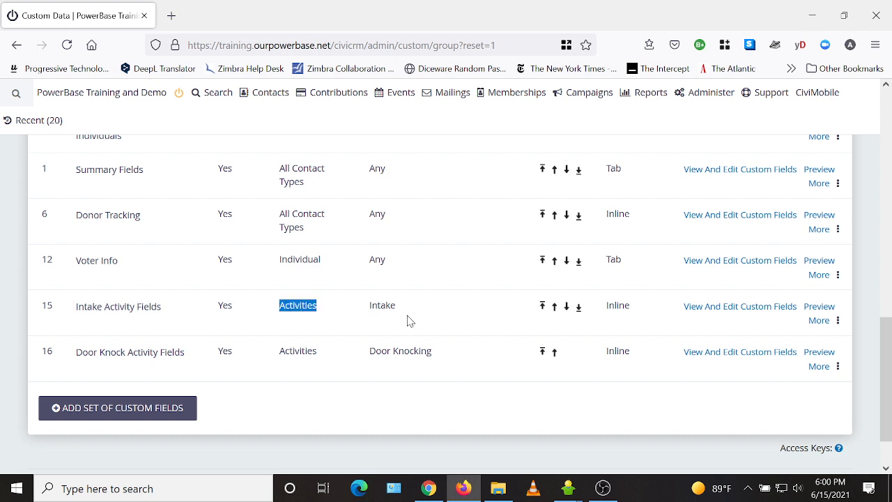
{"action": "left_click_drag", "start_coordinate": [413, 303], "coordinate": [369, 305]}
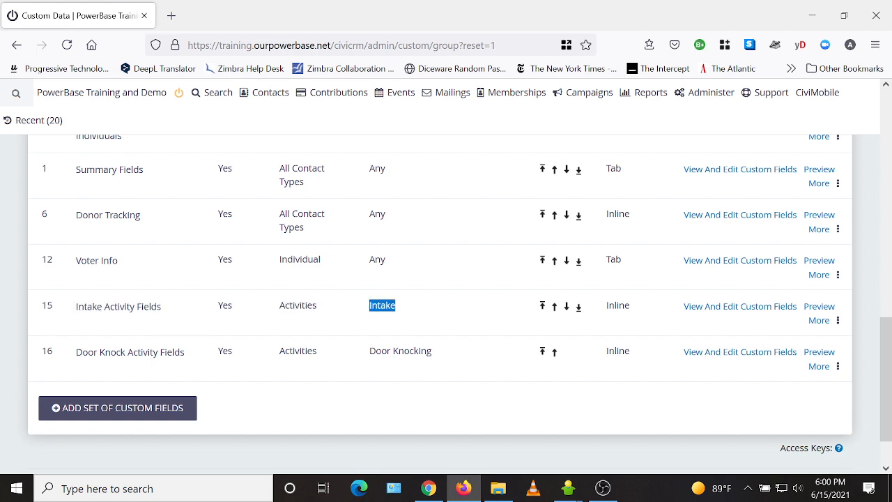
Step: View the multiple choice options of the Intake method field in the Intake Activity Fields set, leaving them as they are
{"action": "left_click", "coordinate": [733, 312]}
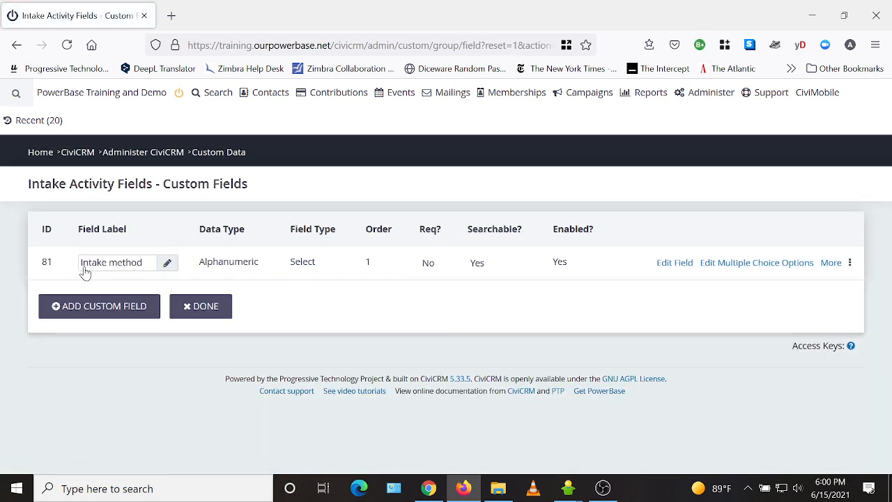
{"action": "left_click", "coordinate": [762, 268]}
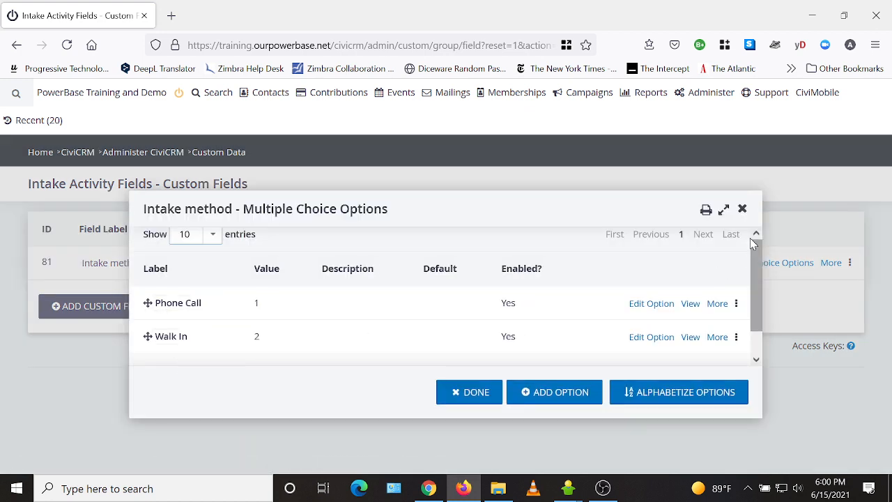
{"action": "left_click", "coordinate": [742, 208]}
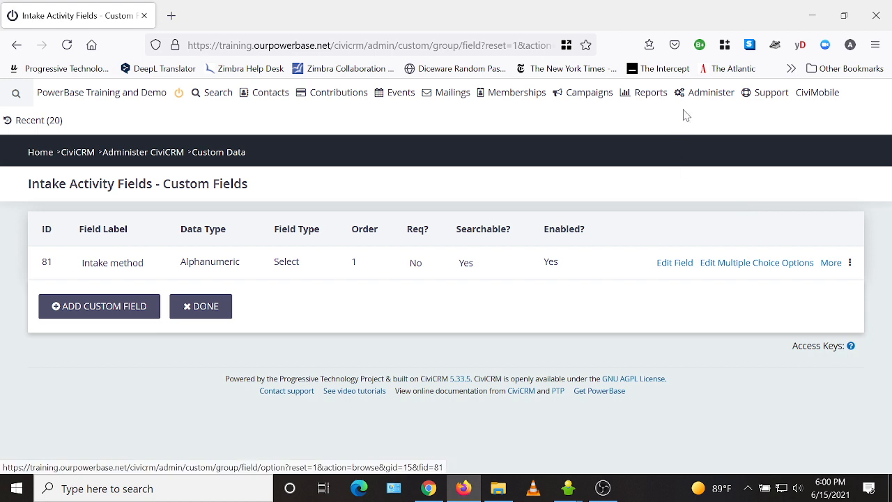
Step: Open the profiles list and view the fields of the Update Intake Activity profile
{"action": "mouse_move", "coordinate": [717, 96]}
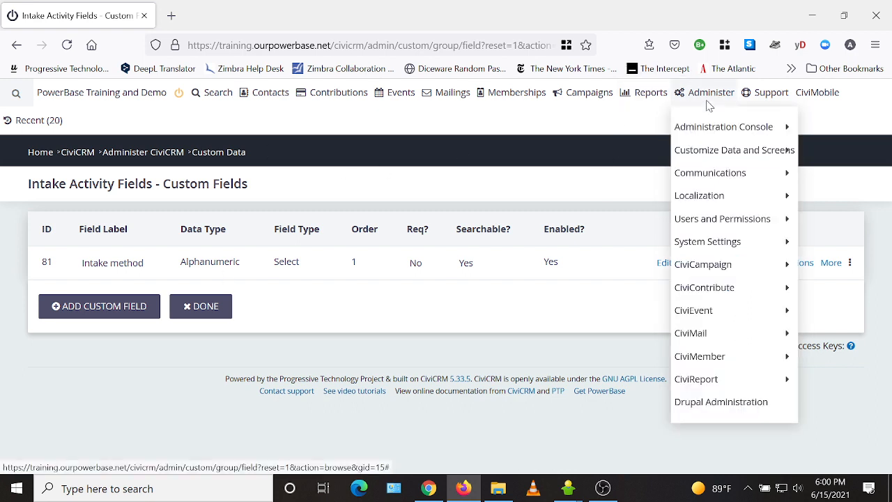
{"action": "mouse_move", "coordinate": [712, 150]}
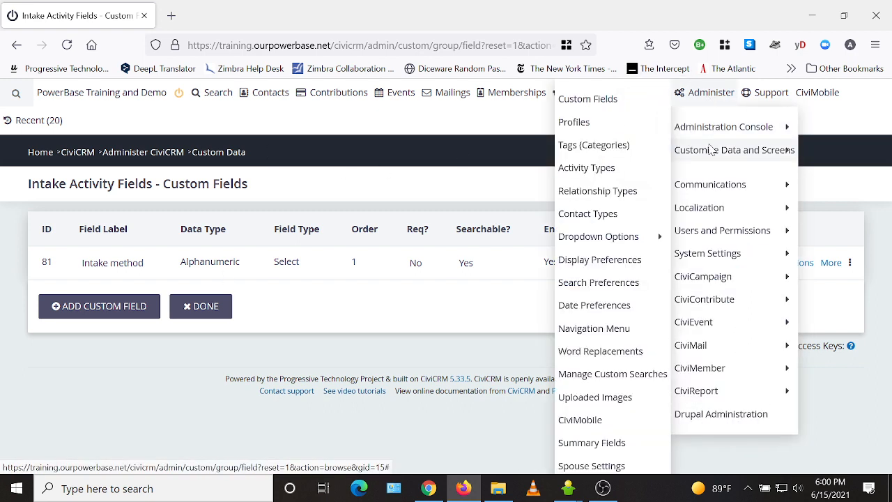
{"action": "left_click", "coordinate": [587, 126]}
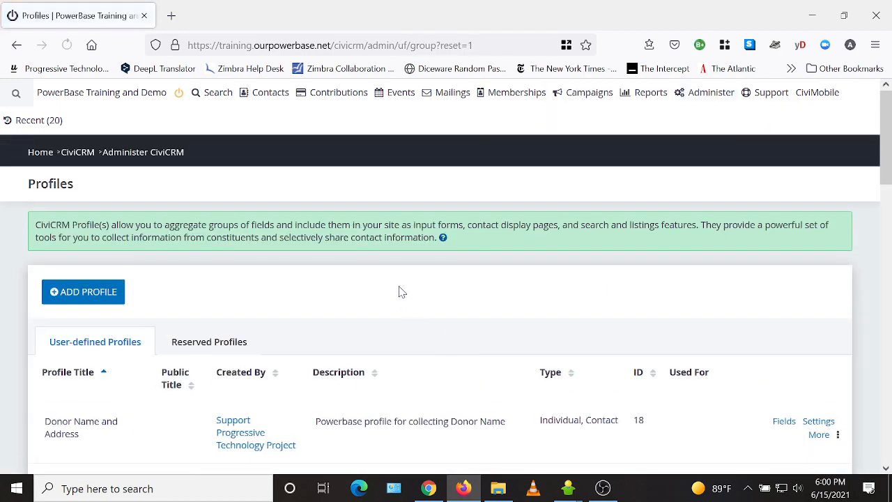
{"action": "scroll", "coordinate": [399, 291], "scroll_direction": "down", "scroll_amount": 4}
{"action": "scroll", "coordinate": [400, 293], "scroll_direction": "down", "scroll_amount": 4}
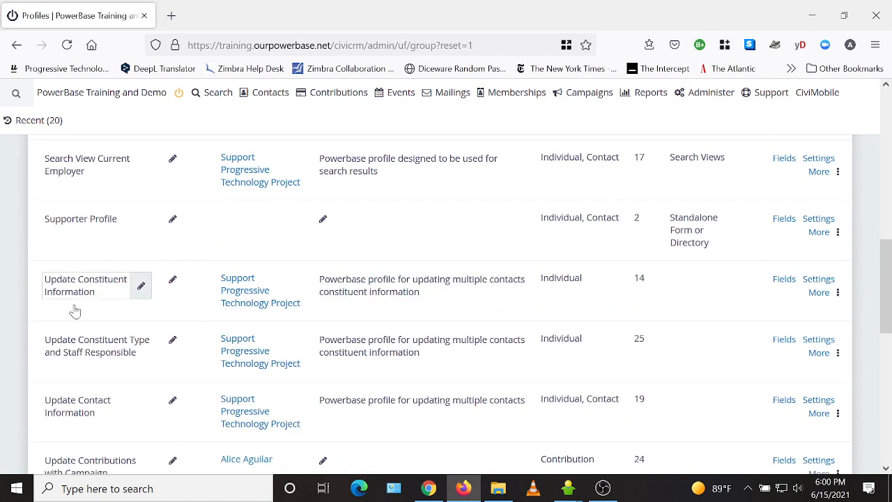
{"action": "scroll", "coordinate": [115, 342], "scroll_direction": "down", "scroll_amount": 2}
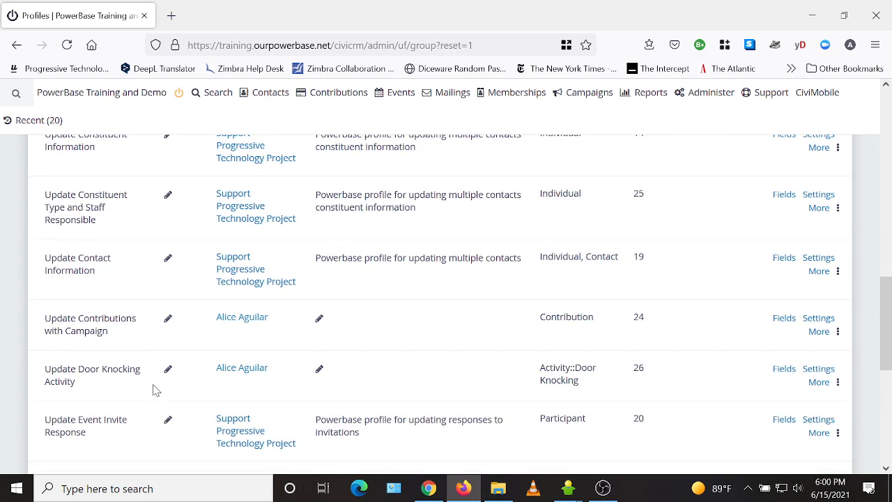
{"action": "scroll", "coordinate": [155, 389], "scroll_direction": "down", "scroll_amount": 2}
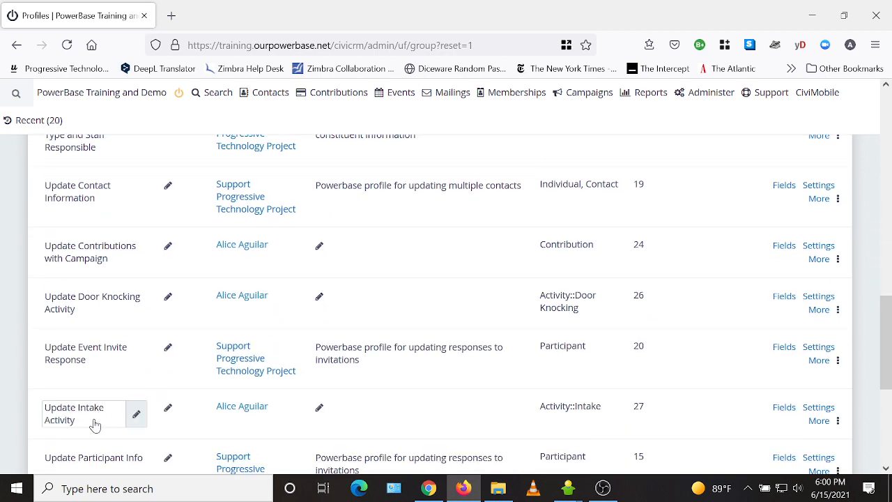
{"action": "left_click", "coordinate": [784, 410]}
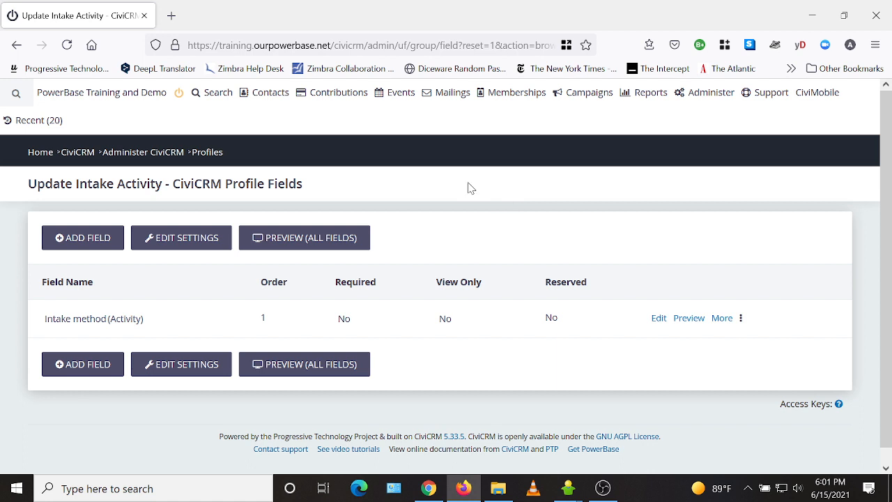
Step: Open an advanced search and set its results to display as Activities
{"action": "mouse_move", "coordinate": [216, 100]}
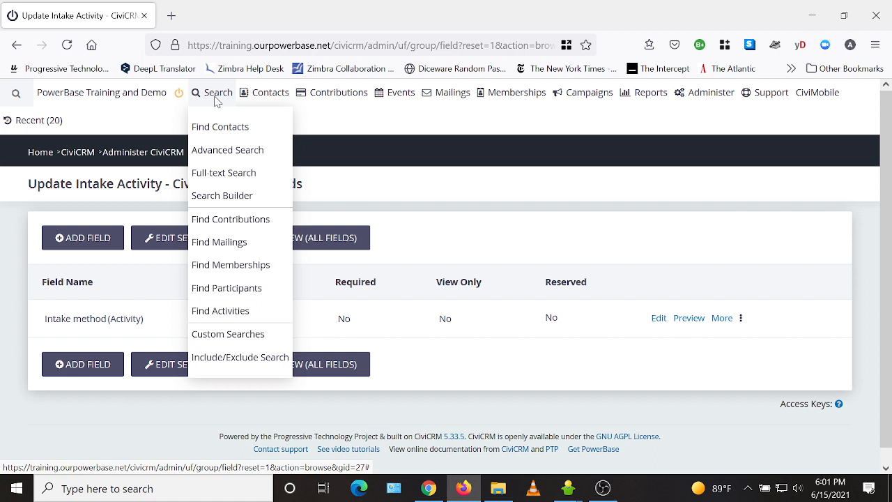
{"action": "left_click", "coordinate": [223, 150]}
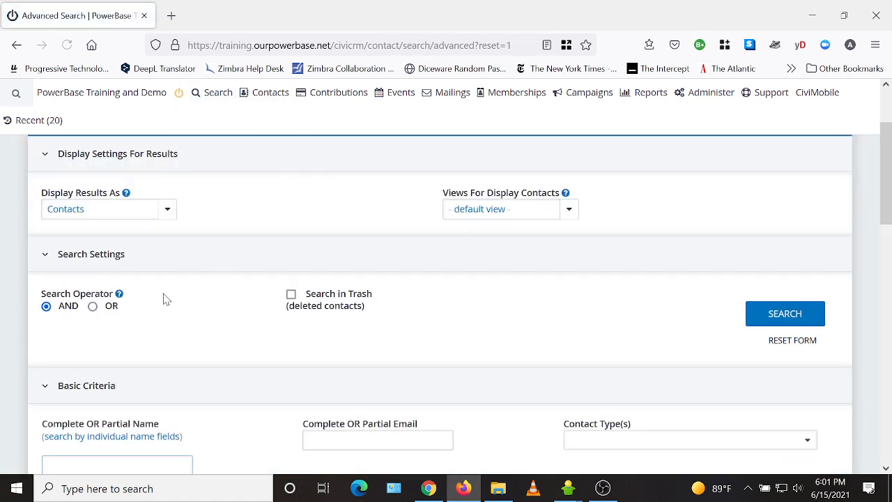
{"action": "left_click", "coordinate": [134, 211]}
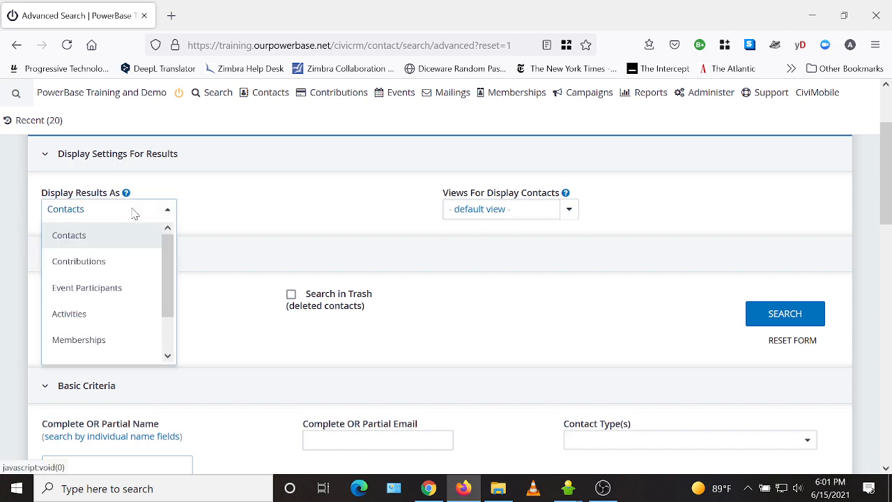
{"action": "left_click", "coordinate": [79, 315]}
Step: Restrict the search to activities of type Intake with status Completed and activity date This calendar month
{"action": "scroll", "coordinate": [276, 219], "scroll_direction": "down", "scroll_amount": 2}
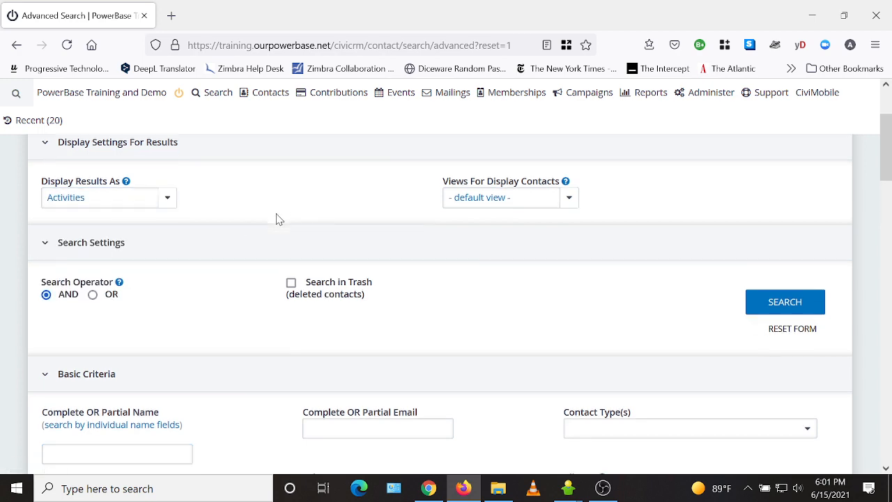
{"action": "scroll", "coordinate": [276, 219], "scroll_direction": "down", "scroll_amount": 10}
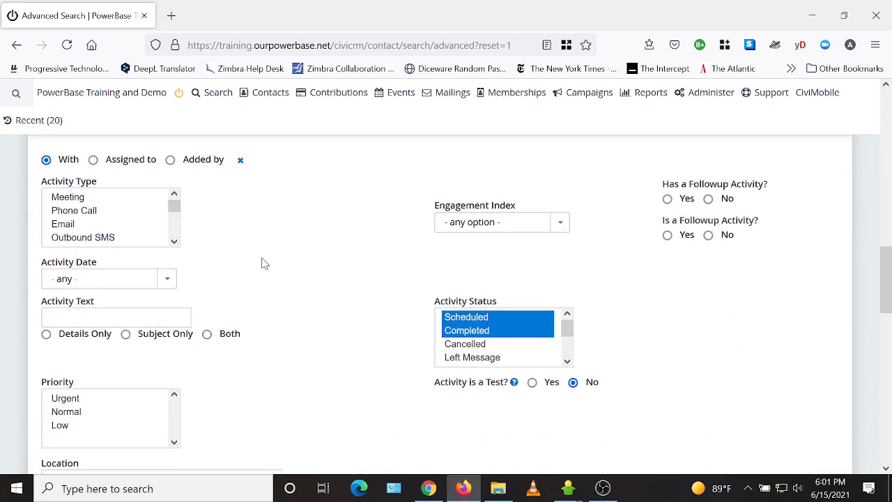
{"action": "scroll", "coordinate": [174, 209], "scroll_direction": "down", "scroll_amount": 5}
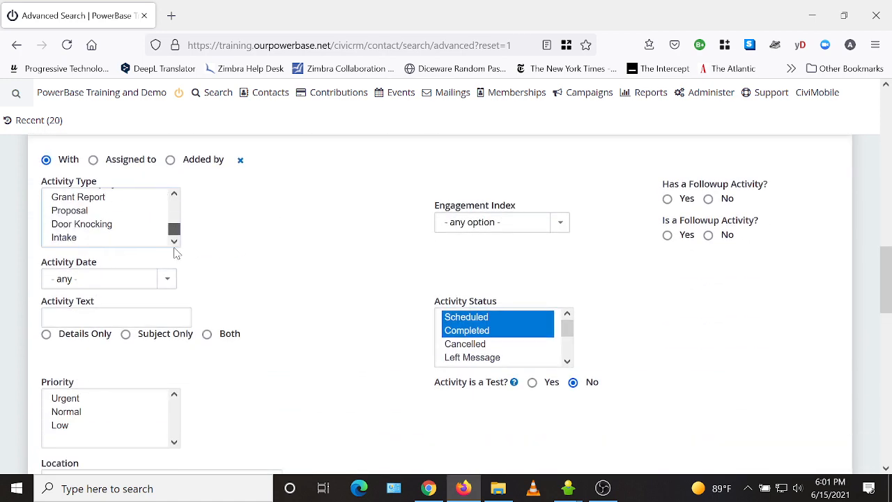
{"action": "left_click", "coordinate": [63, 238]}
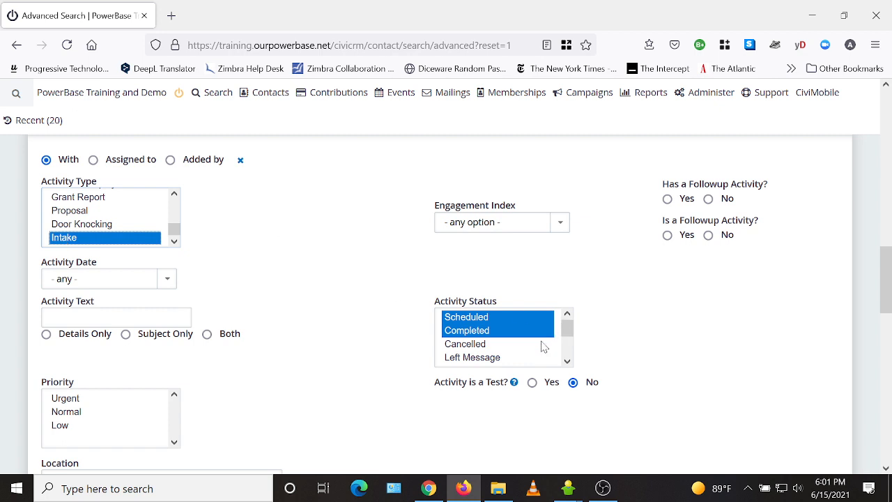
{"action": "left_click", "coordinate": [472, 331]}
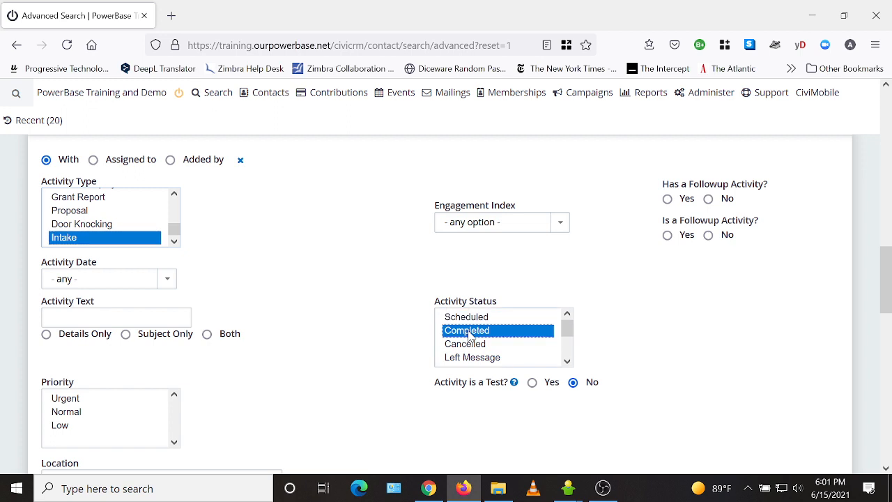
{"action": "left_click", "coordinate": [98, 278]}
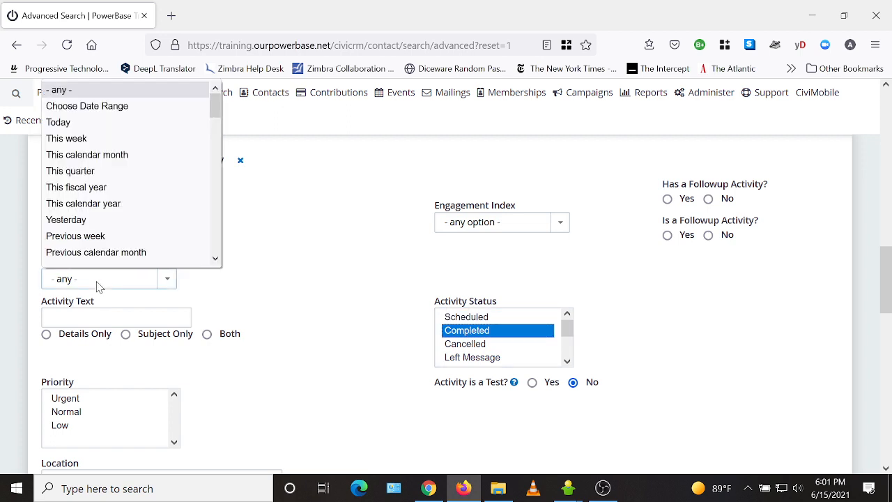
{"action": "left_click", "coordinate": [108, 155]}
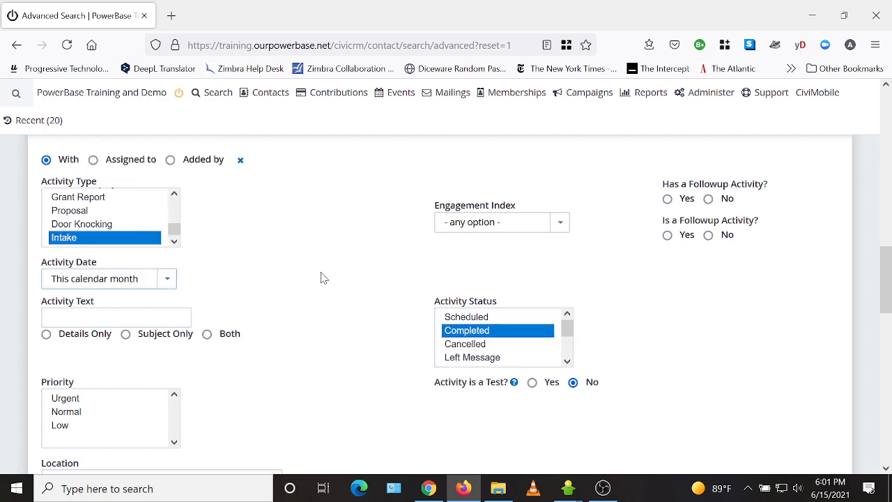
{"action": "scroll", "coordinate": [324, 278], "scroll_direction": "down", "scroll_amount": 15}
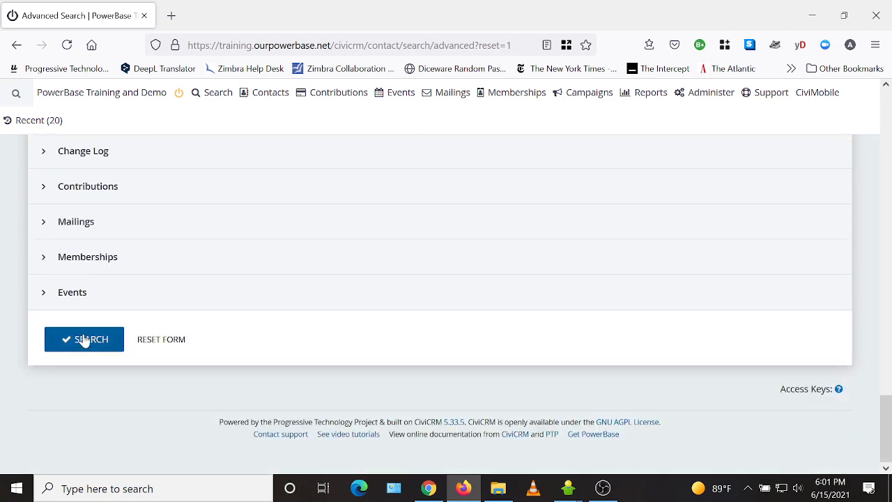
Step: Run the search and look through the list of matching Intake activities
{"action": "left_click", "coordinate": [82, 339]}
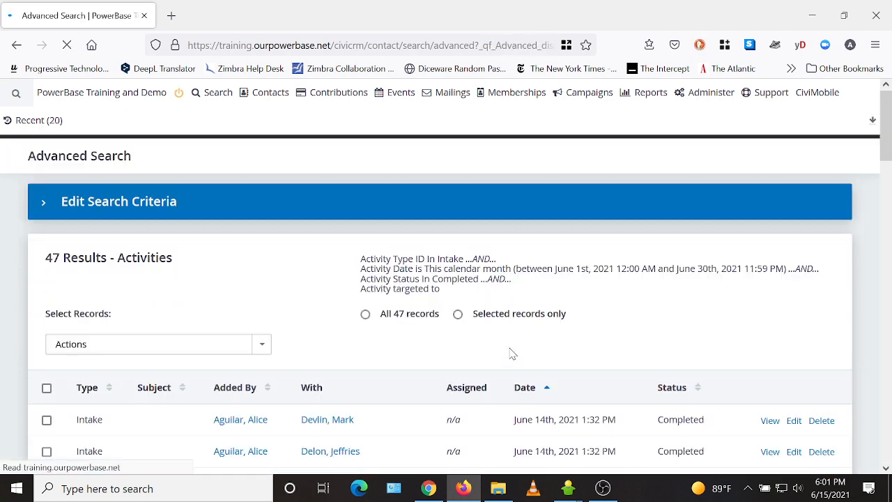
{"action": "scroll", "coordinate": [215, 319], "scroll_direction": "down", "scroll_amount": 2}
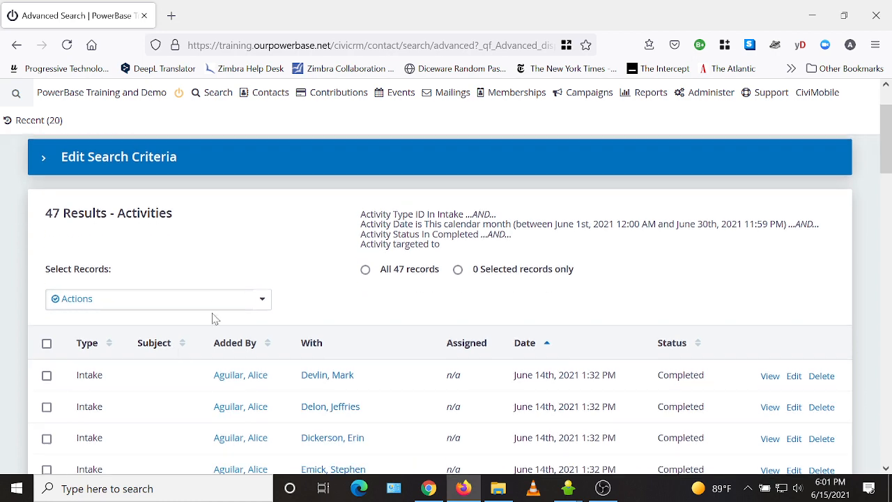
{"action": "scroll", "coordinate": [169, 418], "scroll_direction": "down", "scroll_amount": 4}
{"action": "scroll", "coordinate": [409, 404], "scroll_direction": "down", "scroll_amount": 5}
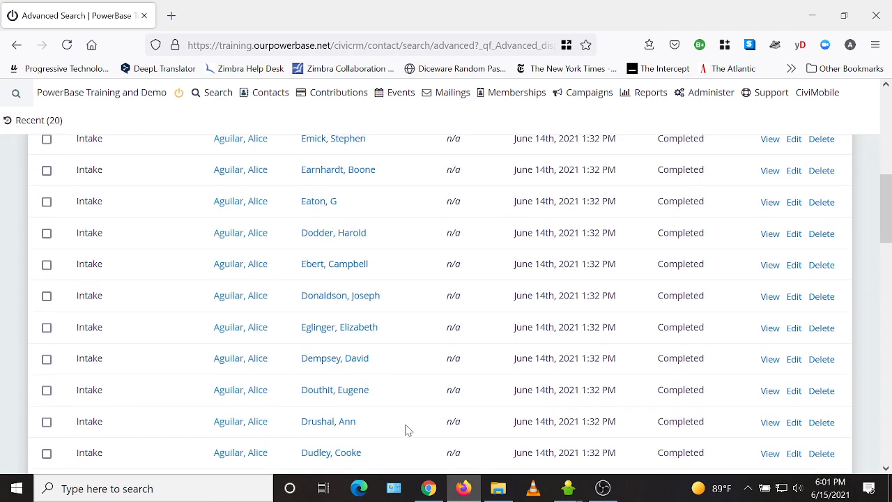
{"action": "scroll", "coordinate": [387, 459], "scroll_direction": "up", "scroll_amount": 10}
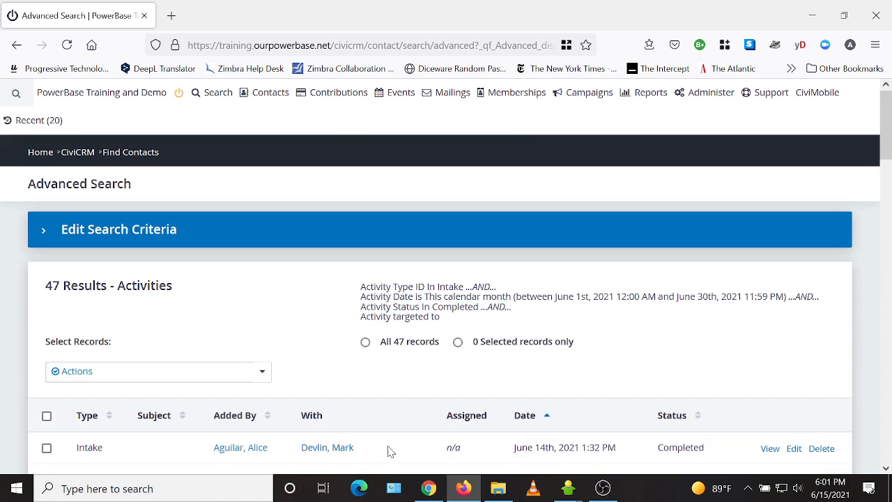
Step: Select all the found activity records and check the rows-per-page setting of the results
{"action": "left_click", "coordinate": [365, 342]}
{"action": "scroll", "coordinate": [302, 346], "scroll_direction": "down", "scroll_amount": 20}
{"action": "left_click", "coordinate": [808, 352]}
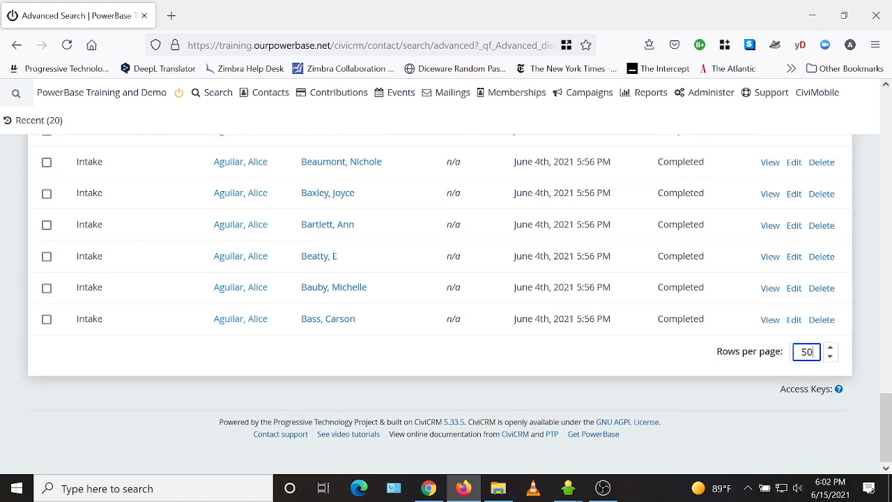
{"action": "left_click_drag", "start_coordinate": [813, 352], "coordinate": [800, 352]}
{"action": "scroll", "coordinate": [538, 388], "scroll_direction": "up", "scroll_amount": 20}
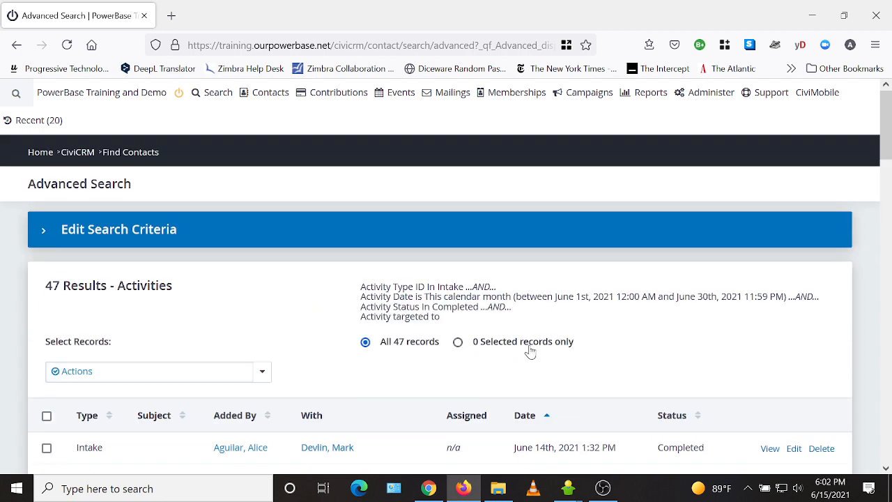
Step: Start the Update multiple activities action on the selected records with the Update Intake Activity profile
{"action": "left_click", "coordinate": [203, 377]}
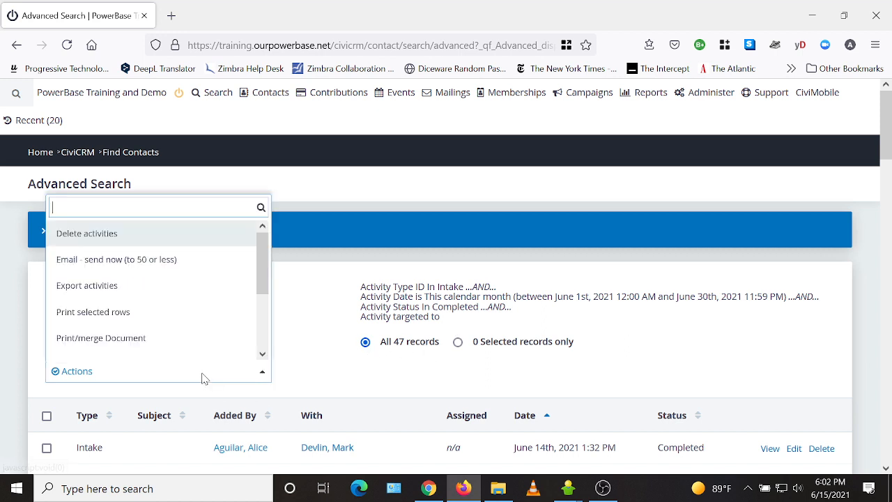
{"action": "scroll", "coordinate": [223, 328], "scroll_direction": "down", "scroll_amount": 1}
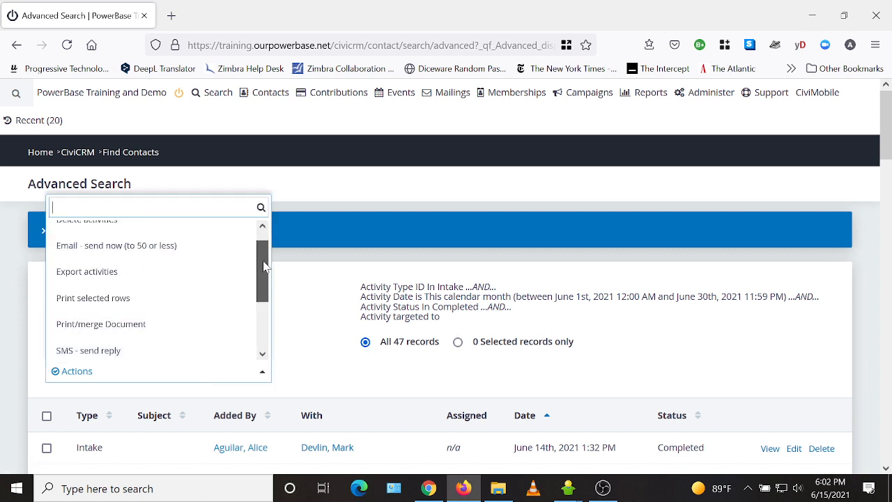
{"action": "scroll", "coordinate": [265, 266], "scroll_direction": "down", "scroll_amount": 3}
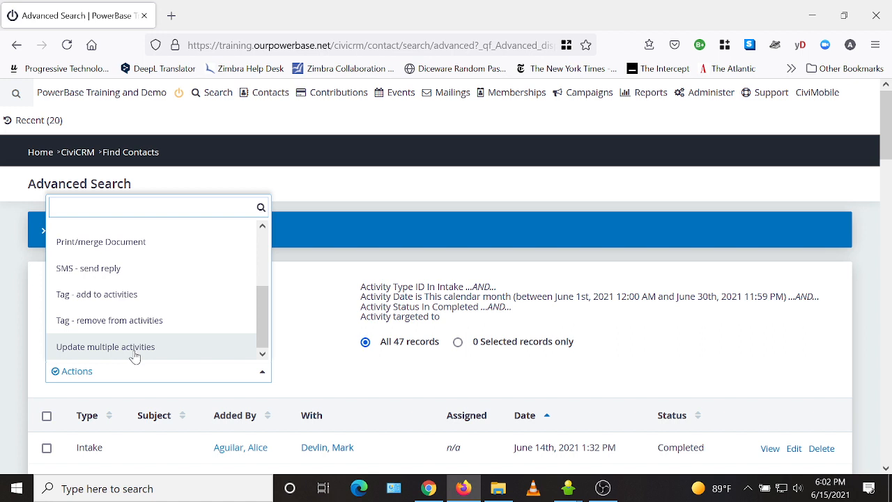
{"action": "left_click", "coordinate": [134, 346]}
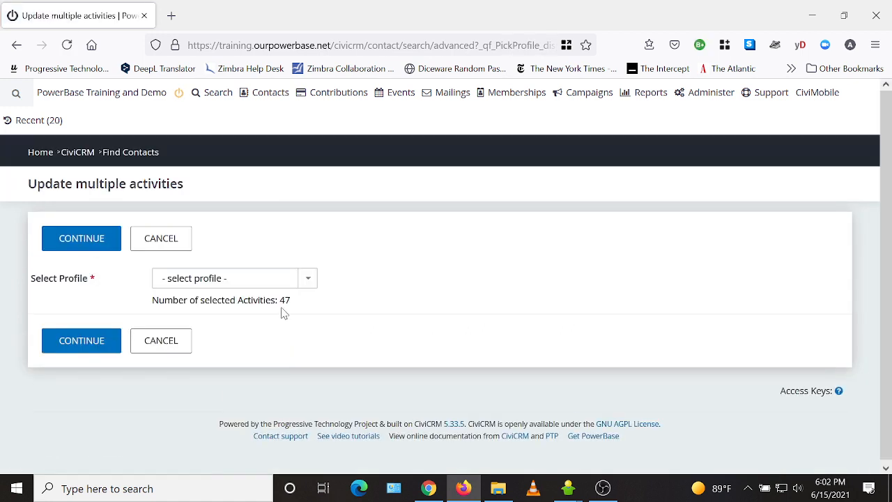
{"action": "left_click", "coordinate": [267, 283]}
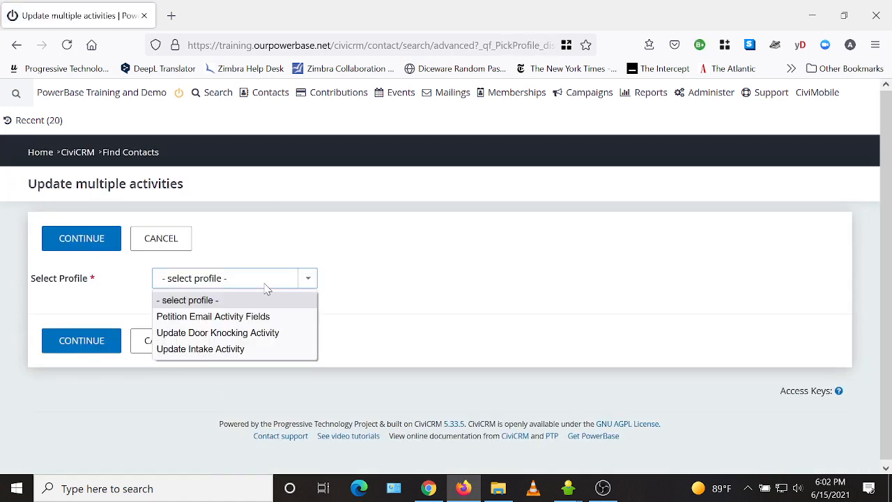
{"action": "left_click", "coordinate": [209, 349]}
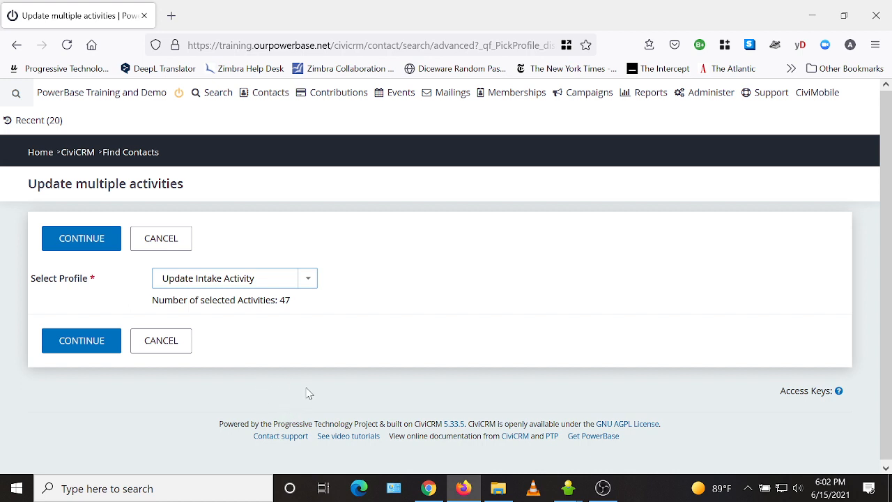
{"action": "left_click", "coordinate": [81, 342]}
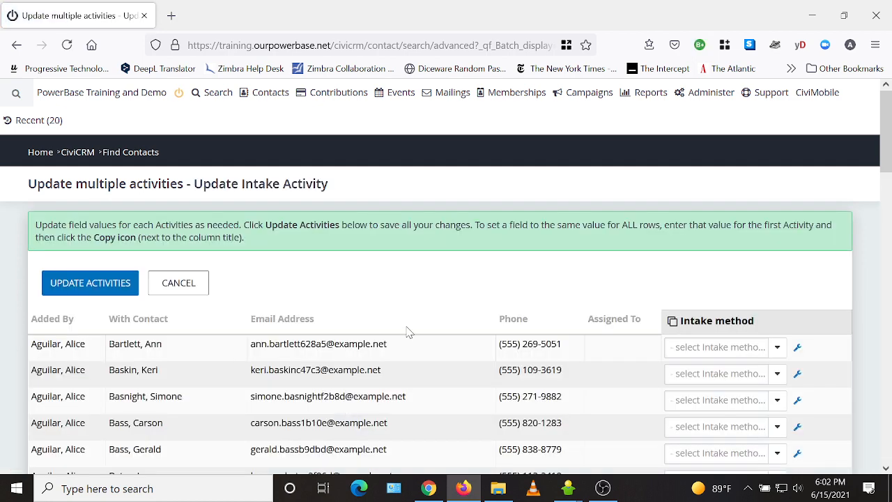
Step: Set the Intake method of the first two activities to Phone Call and copy the first row's value to all rows
{"action": "scroll", "coordinate": [466, 389], "scroll_direction": "down", "scroll_amount": 4}
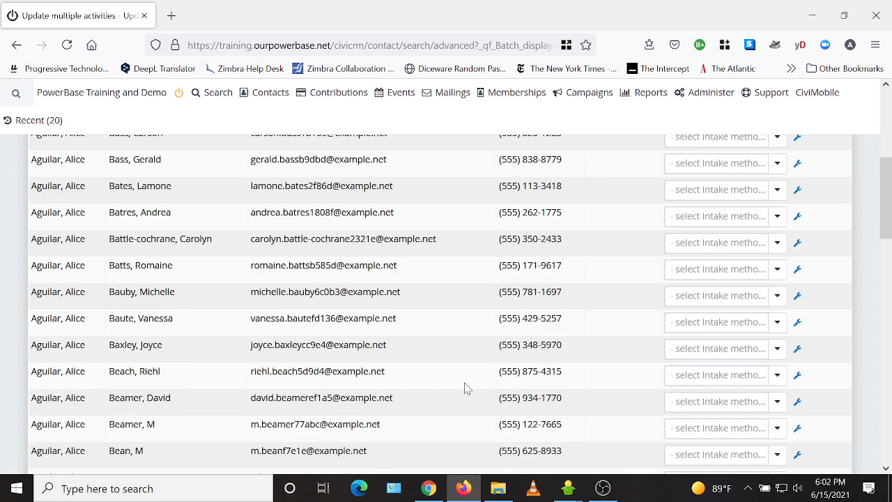
{"action": "scroll", "coordinate": [652, 334], "scroll_direction": "up", "scroll_amount": 3}
{"action": "left_click", "coordinate": [777, 276]}
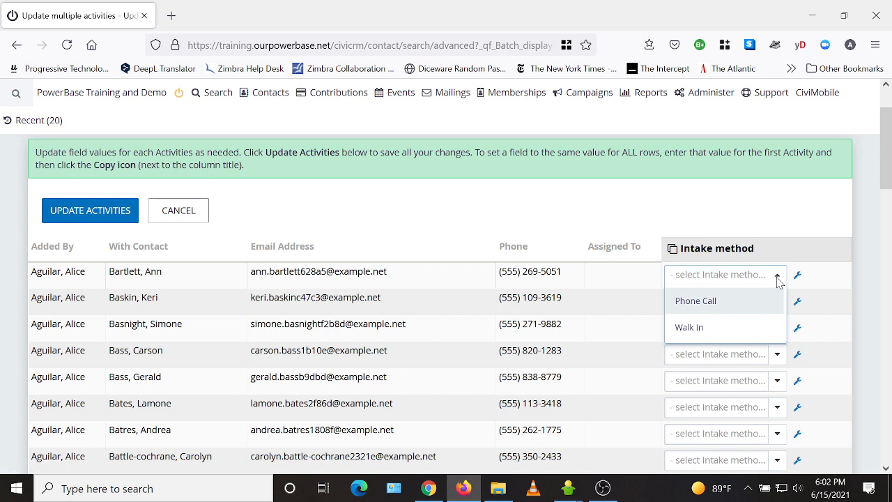
{"action": "left_click", "coordinate": [748, 302]}
{"action": "left_click", "coordinate": [753, 309]}
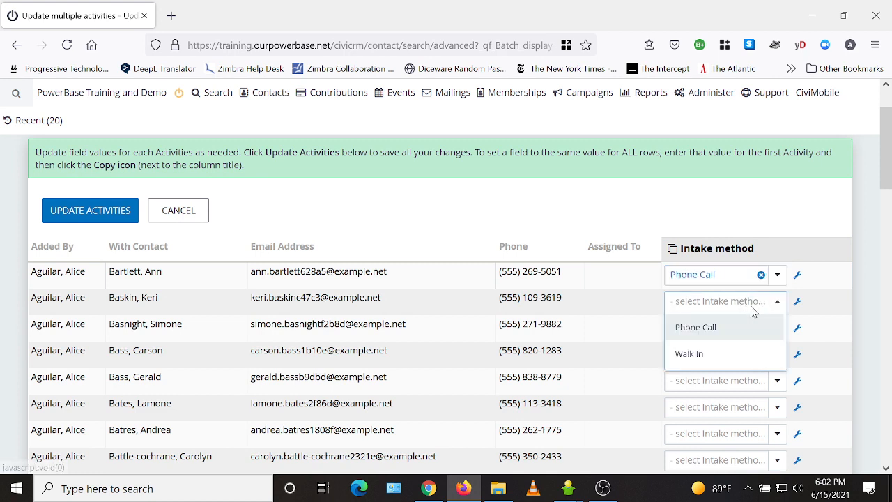
{"action": "left_click", "coordinate": [743, 330]}
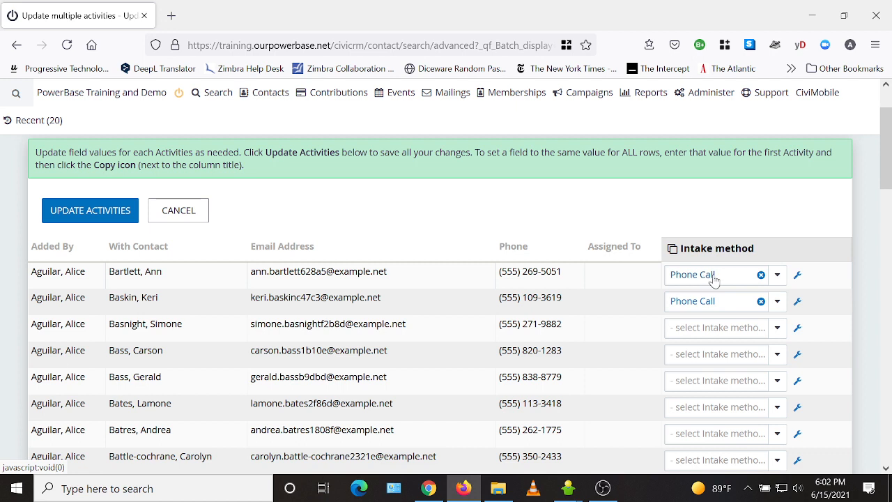
{"action": "left_click", "coordinate": [673, 249]}
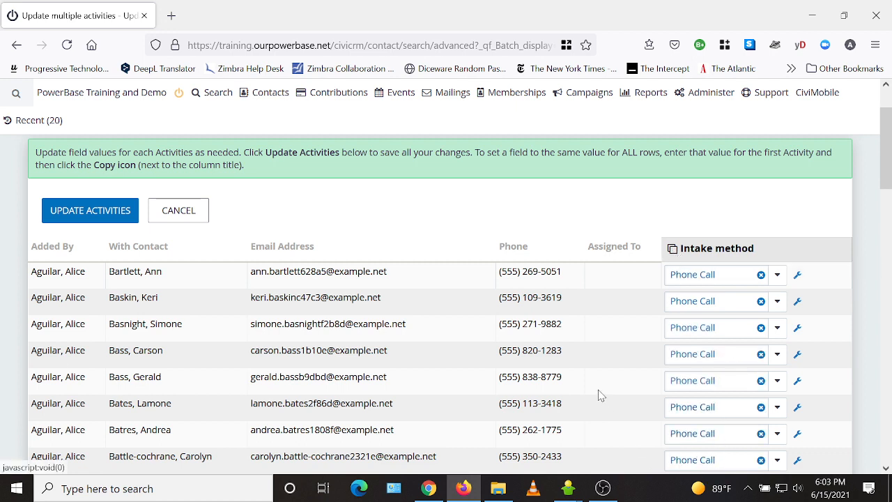
Step: Change the Intake method of the fourth and fifth activities to Walk In and save the updates to all activities
{"action": "left_click", "coordinate": [761, 355]}
{"action": "left_click", "coordinate": [764, 360]}
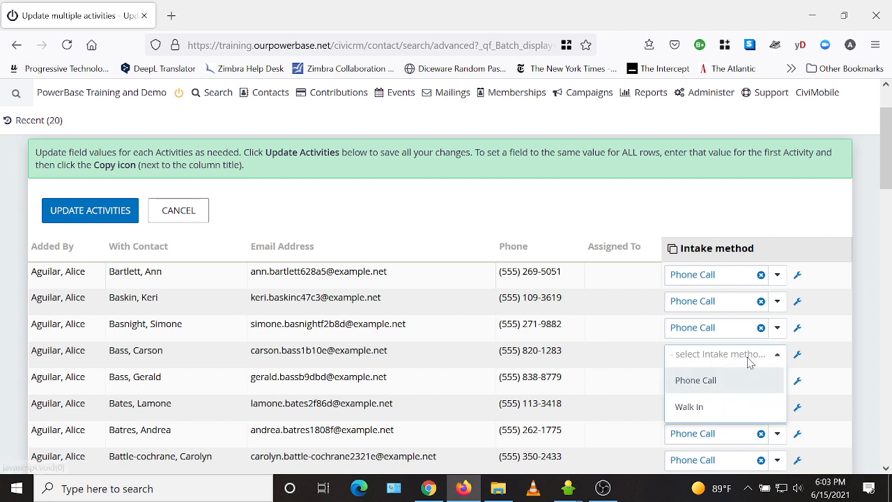
{"action": "left_click", "coordinate": [721, 413]}
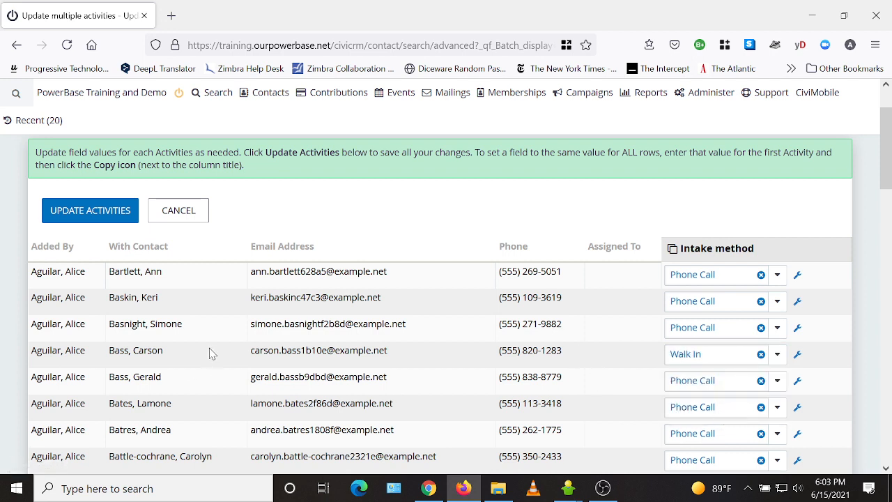
{"action": "left_click", "coordinate": [728, 385]}
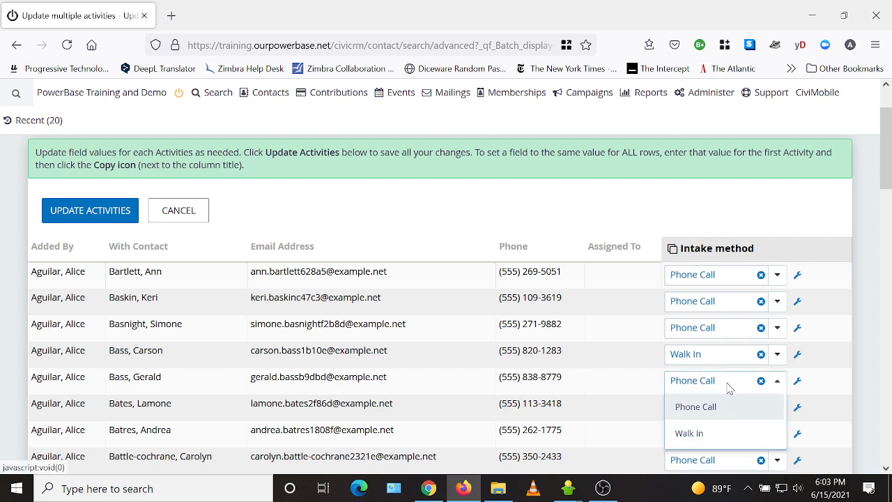
{"action": "left_click", "coordinate": [707, 434]}
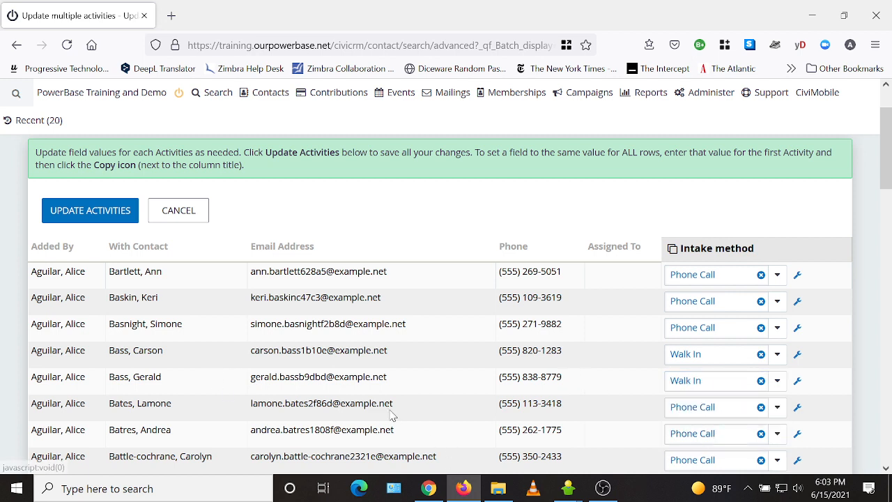
{"action": "scroll", "coordinate": [711, 384], "scroll_direction": "down", "scroll_amount": 15}
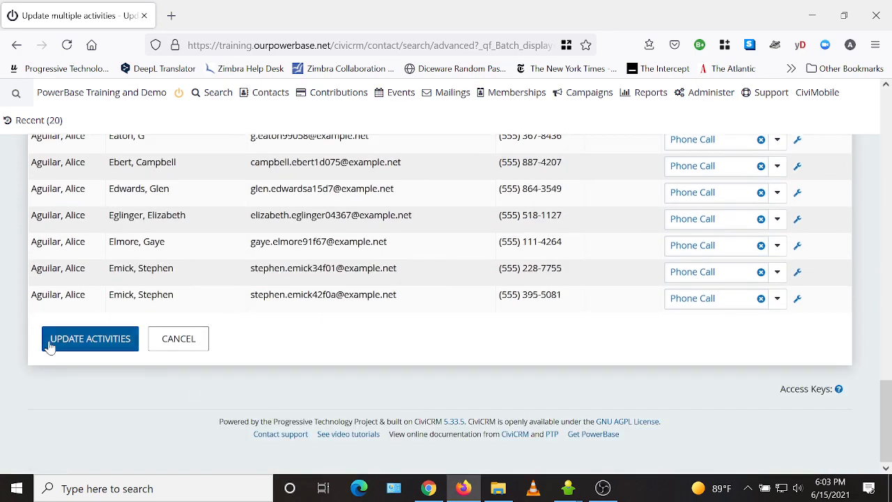
{"action": "left_click", "coordinate": [49, 346]}
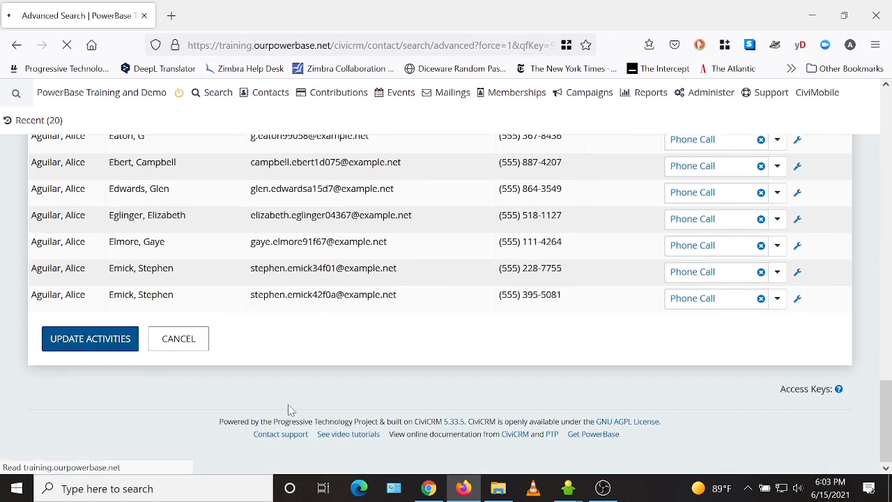
Step: Open the record of the contact in the second result row in a new browser tab and show its activities
{"action": "scroll", "coordinate": [253, 395], "scroll_direction": "down", "scroll_amount": 5}
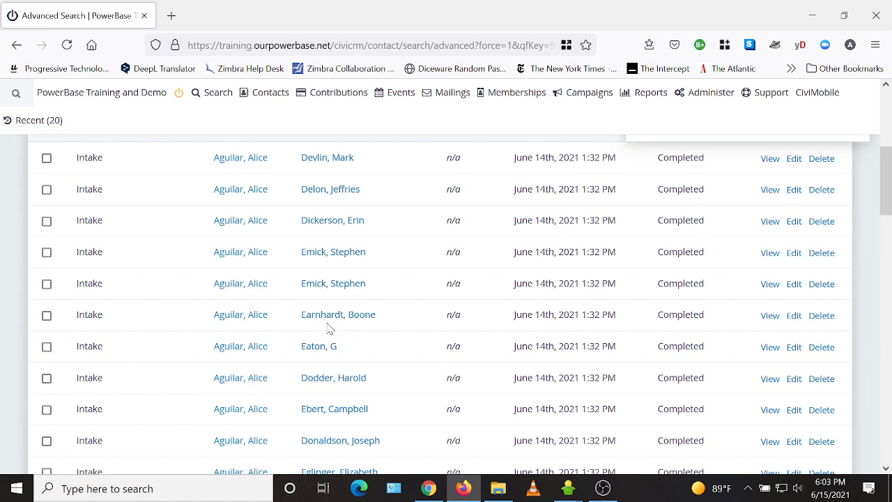
{"action": "right_click", "coordinate": [339, 193]}
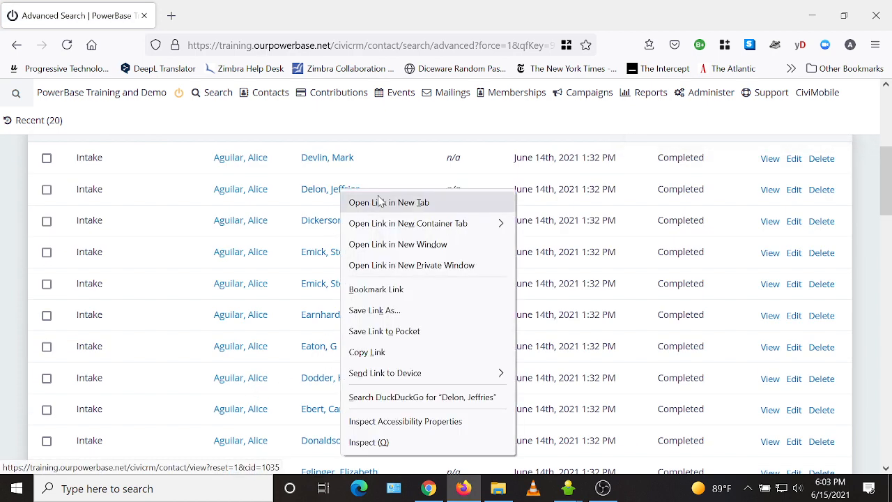
{"action": "left_click", "coordinate": [377, 201]}
{"action": "left_click", "coordinate": [206, 15]}
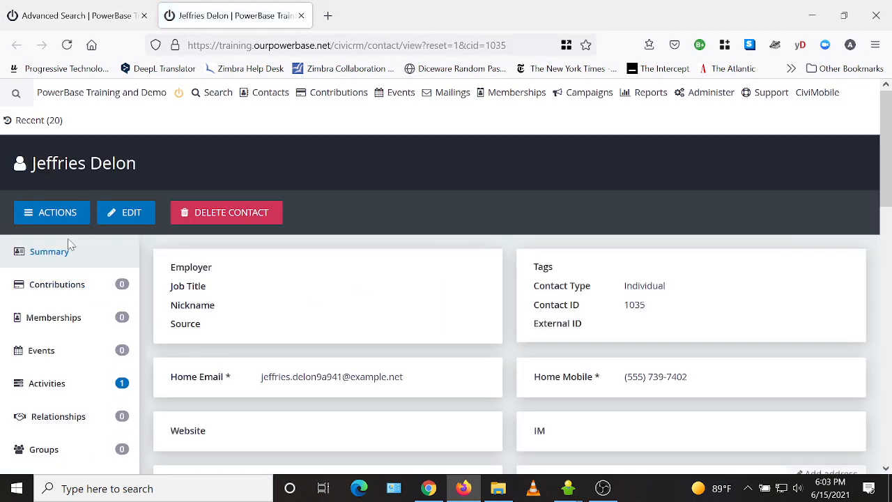
{"action": "left_click", "coordinate": [54, 391]}
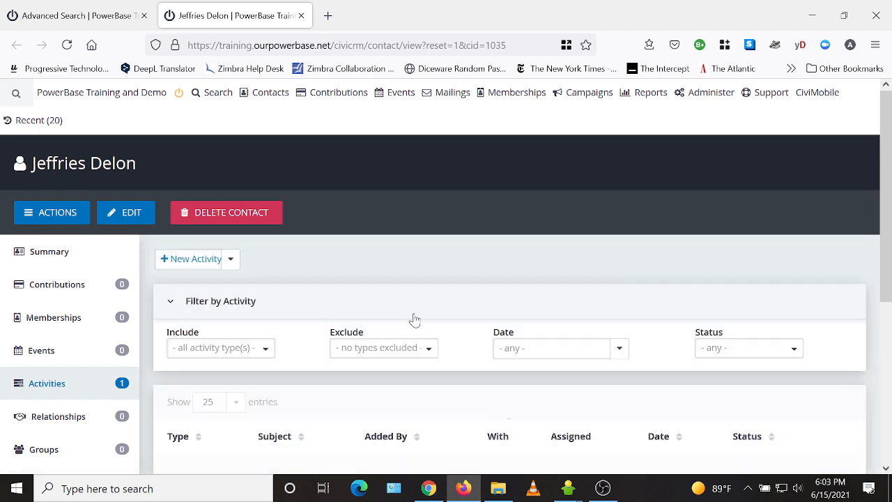
Step: Open the contact's Intake activity for editing and expand Intake Activity Fields to check the Intake method
{"action": "scroll", "coordinate": [412, 317], "scroll_direction": "down", "scroll_amount": 2}
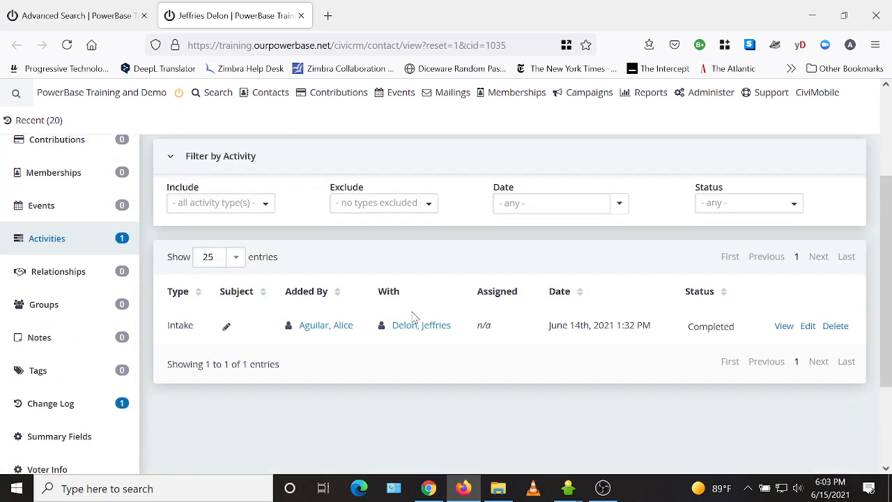
{"action": "left_click", "coordinate": [808, 327]}
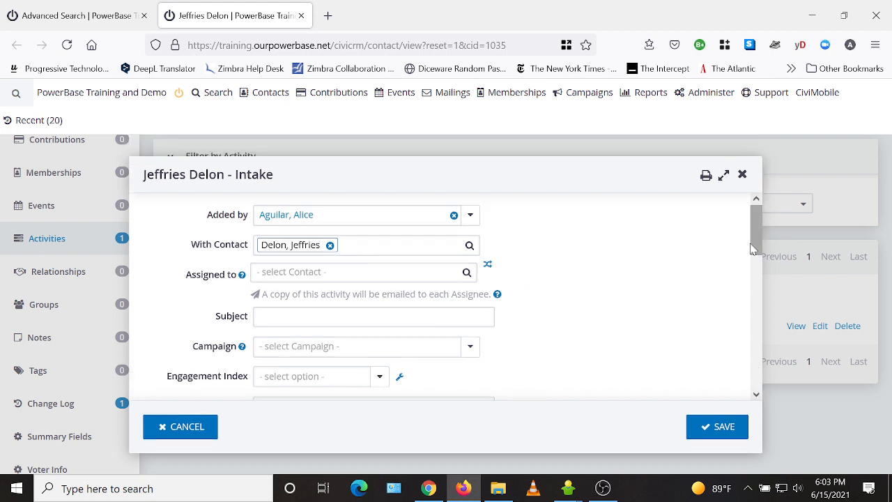
{"action": "left_click_drag", "start_coordinate": [753, 235], "coordinate": [757, 393]}
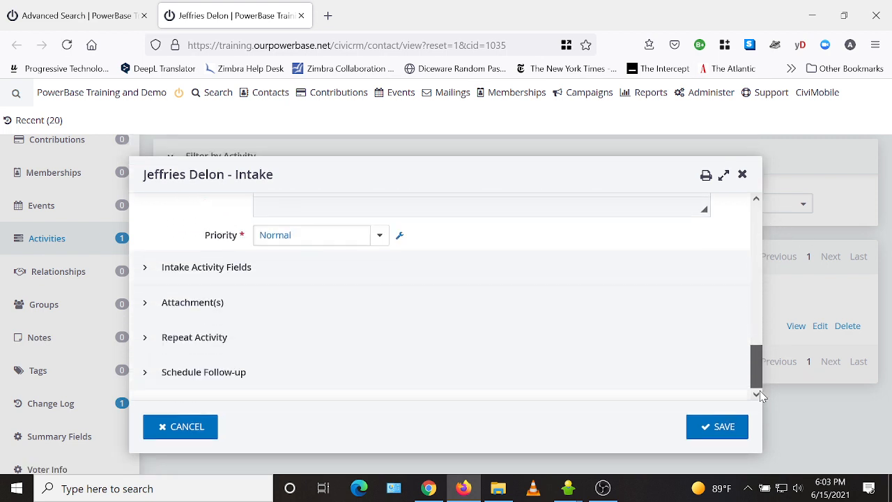
{"action": "left_click", "coordinate": [224, 273]}
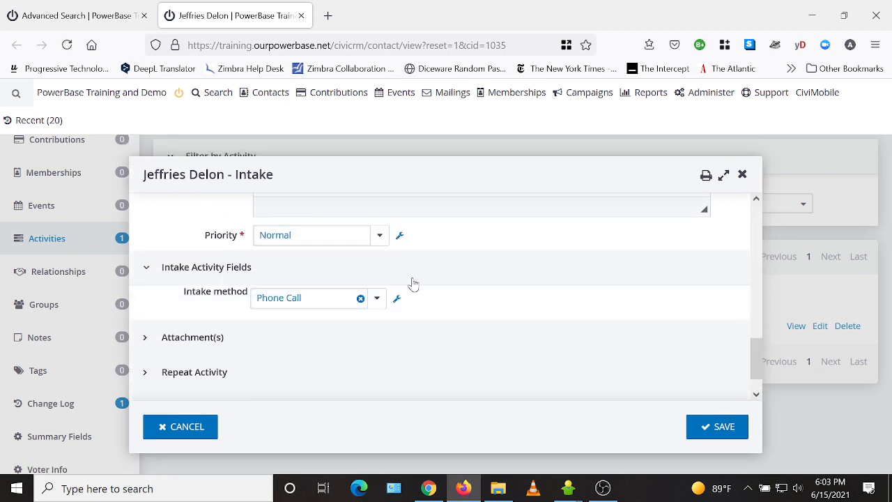